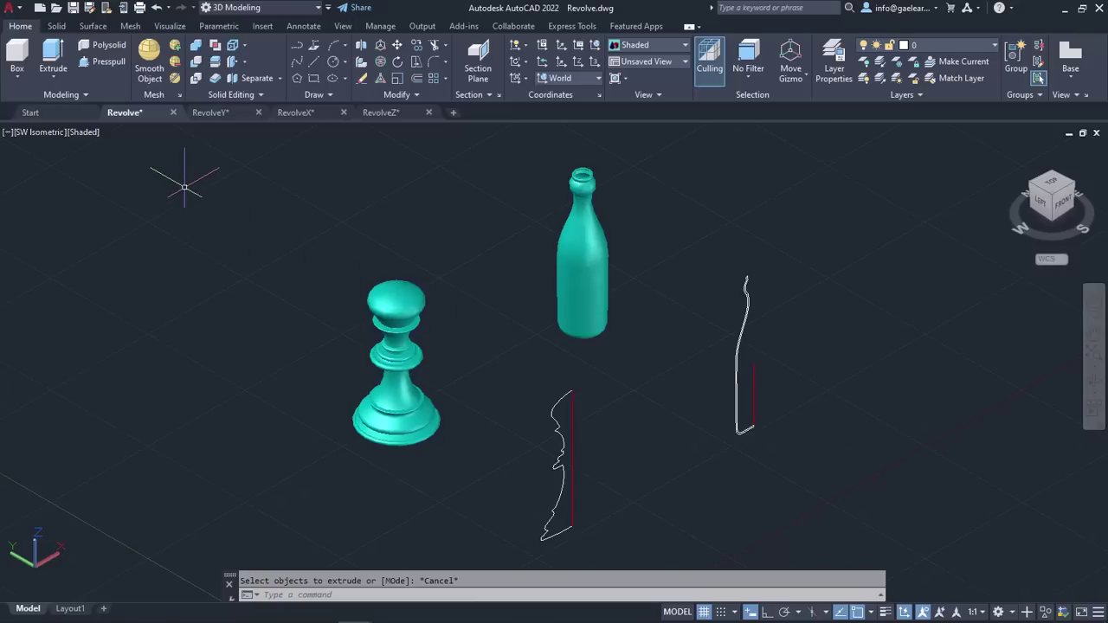
# Expand the Extrude flyout in the Modeling panel to show Extrude, Loft, Revolve and Sweep
pyautogui.click(60, 78)
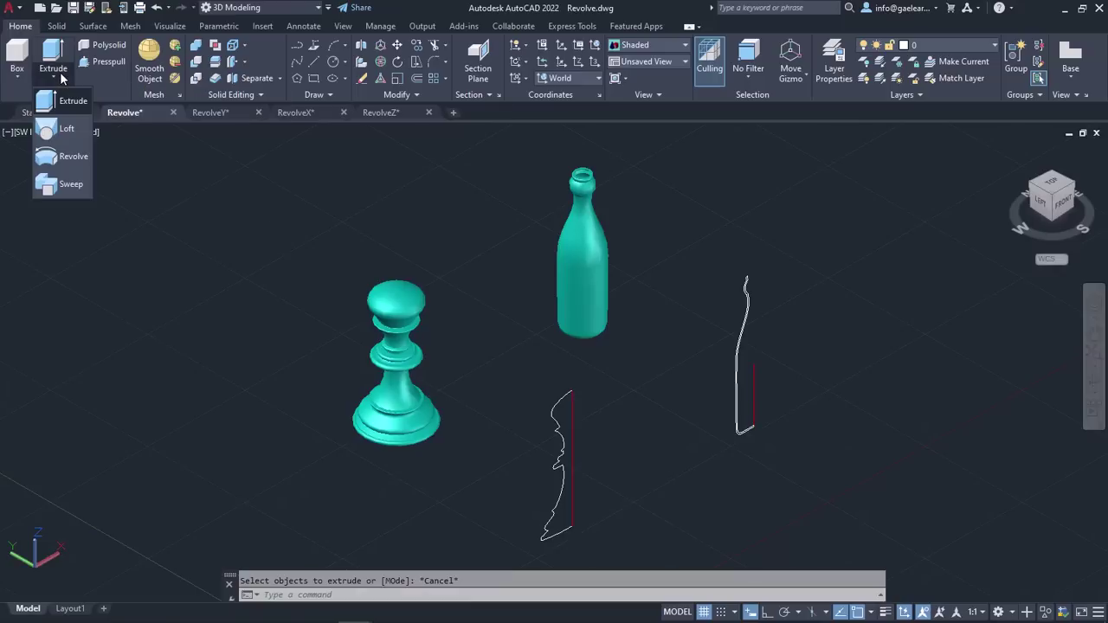
# Revolve the chess-piece profile 360° around its red axis line, snapped end to end, into a pawn
pyautogui.click(71, 161)
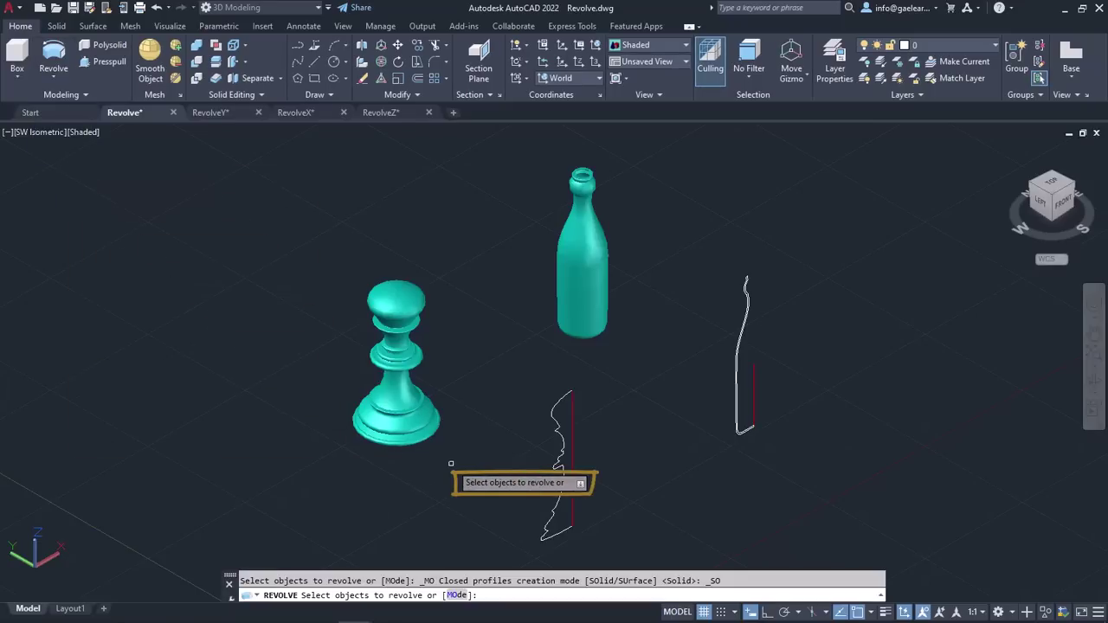
pyautogui.click(555, 468)
pyautogui.press('Return')
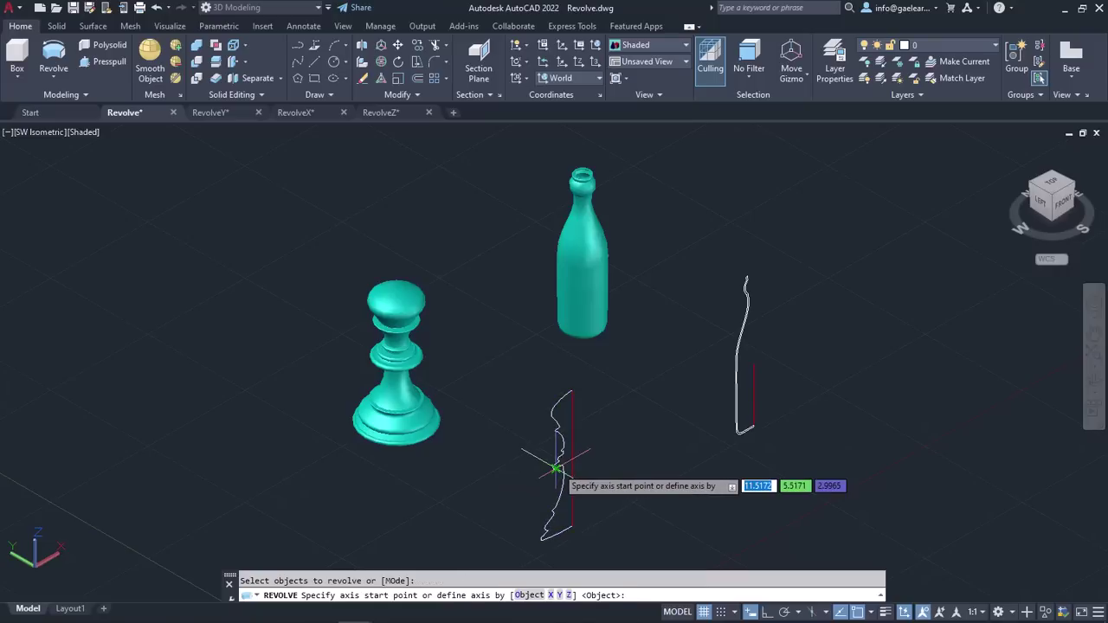
pyautogui.click(571, 526)
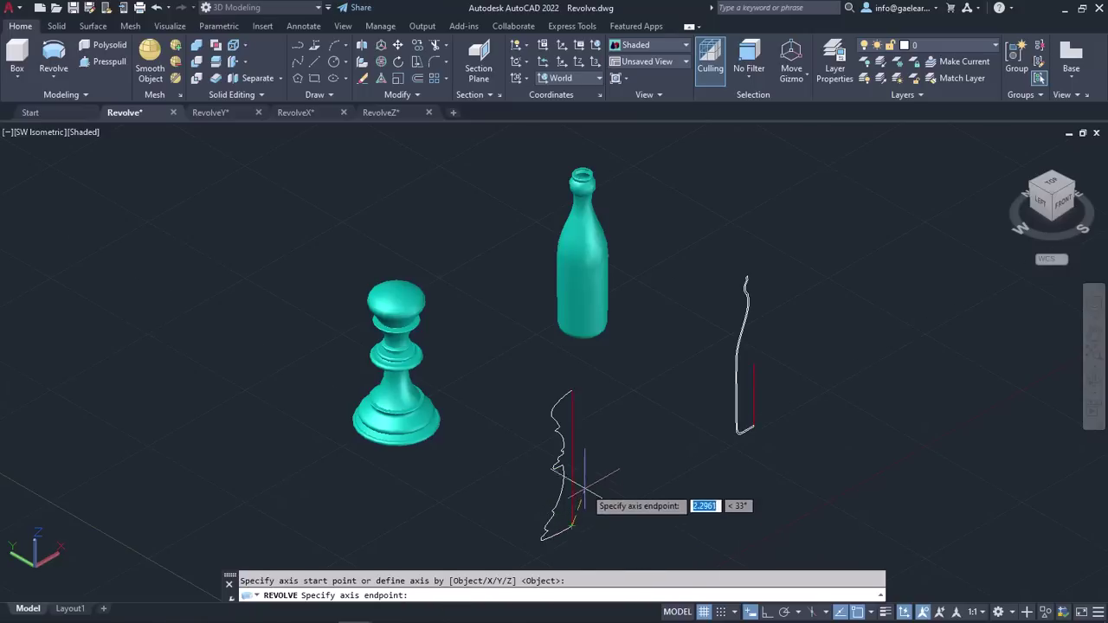
pyautogui.click(571, 392)
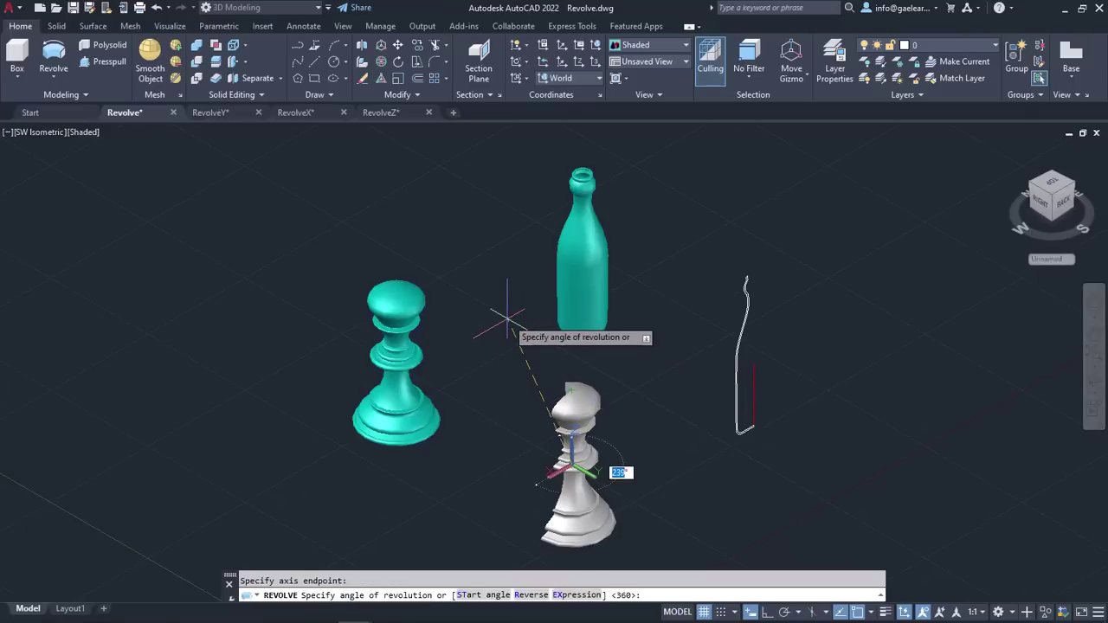
pyautogui.write('360')
pyautogui.press('Return')
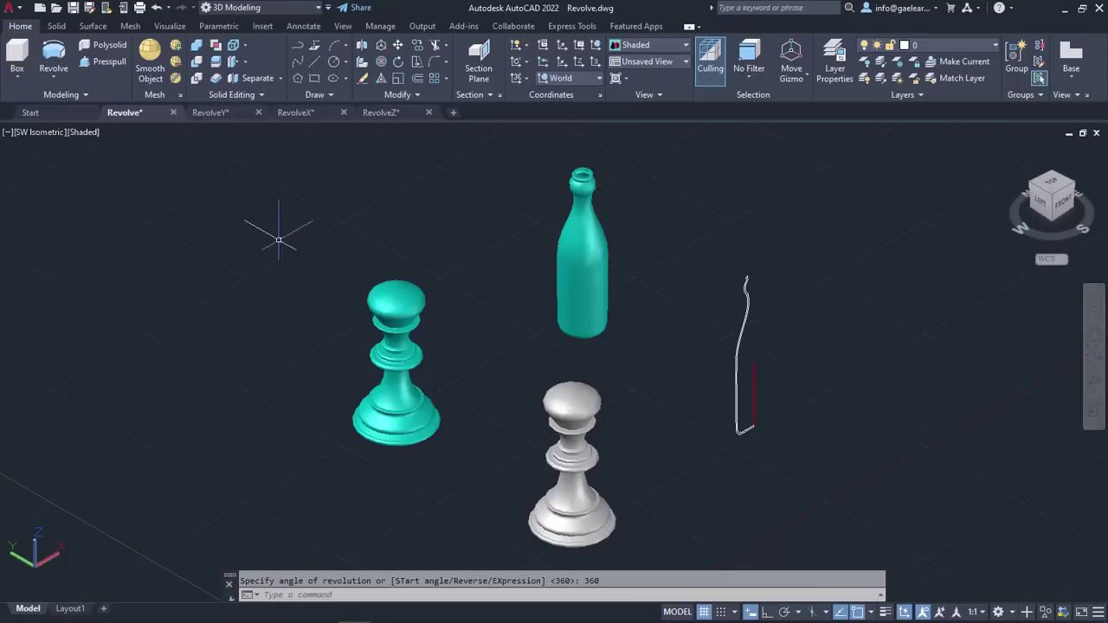
pyautogui.click(52, 54)
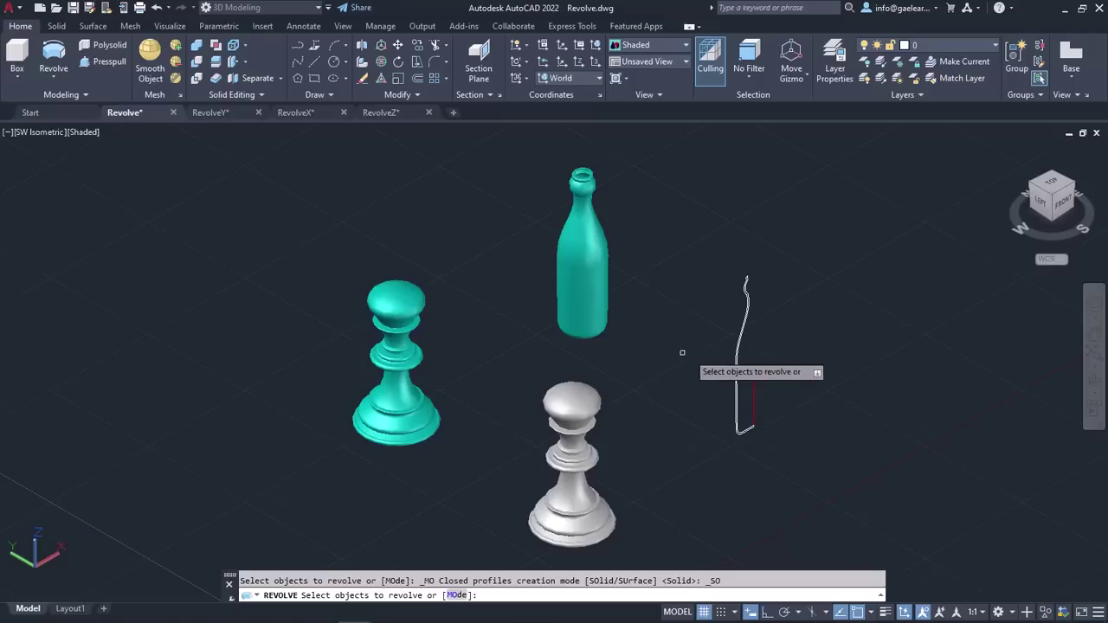
# Revolve the bottle profile 180° about the red line as axis object, then orbit to view it
pyautogui.click(736, 356)
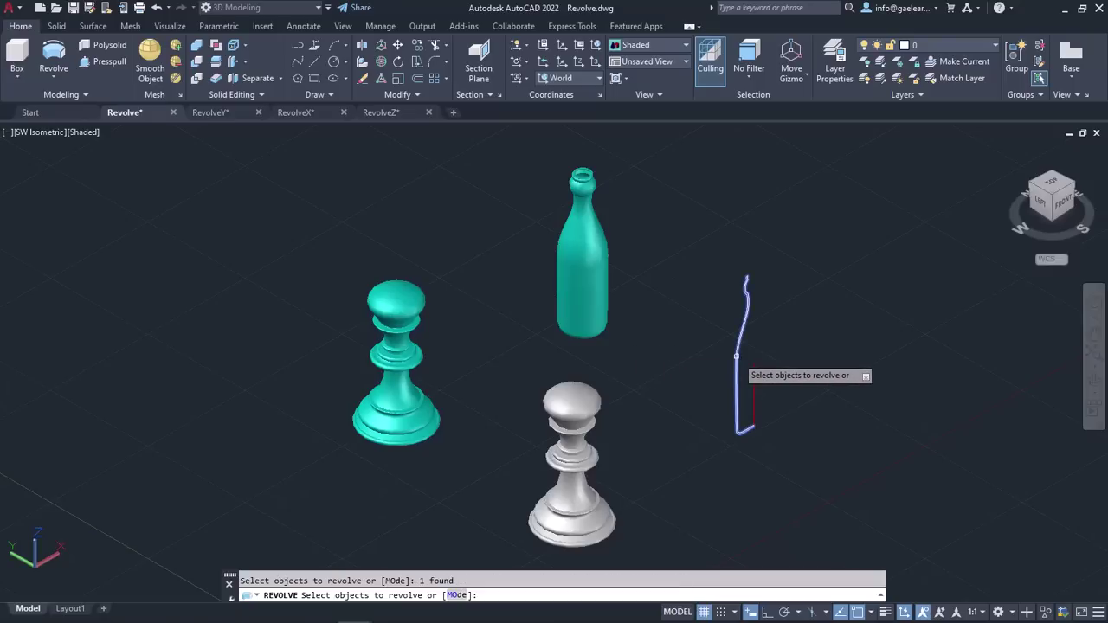
pyautogui.press('Return')
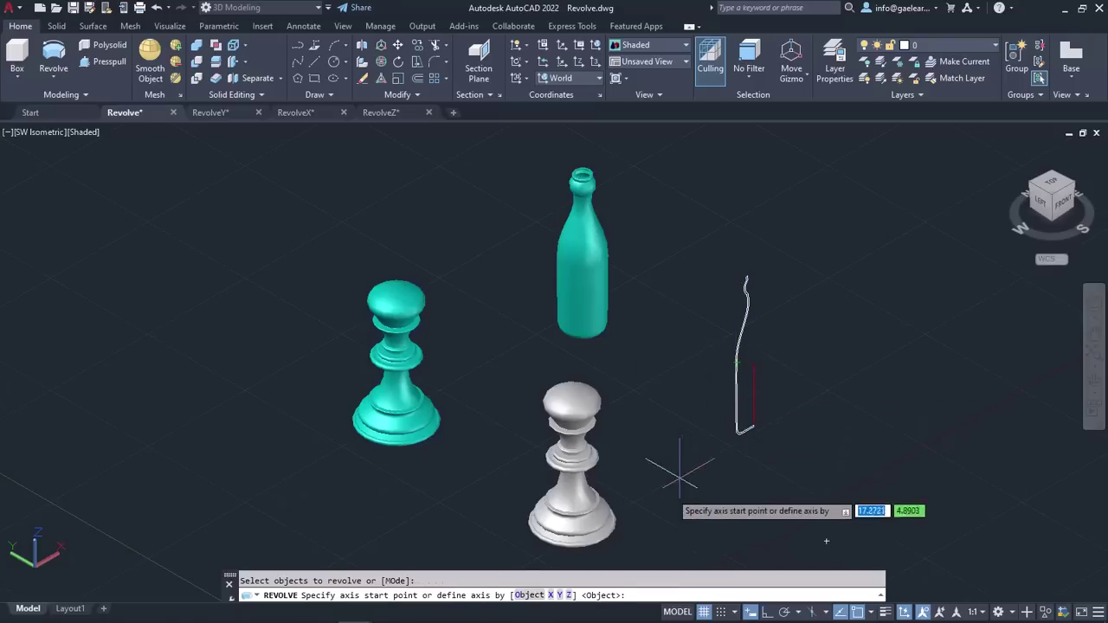
pyautogui.click(530, 595)
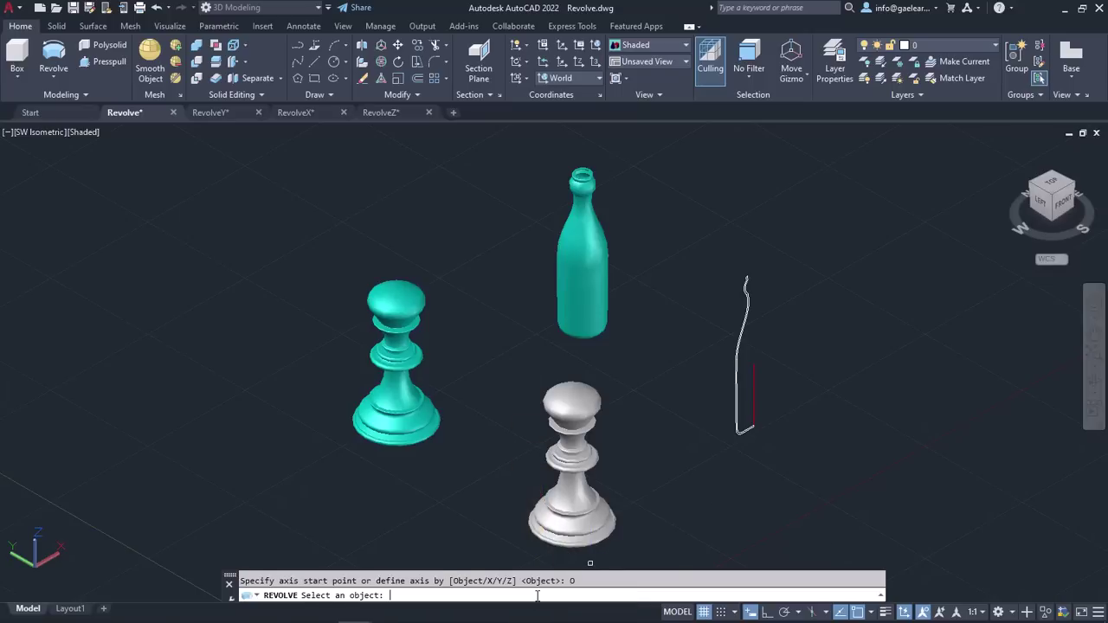
pyautogui.click(754, 400)
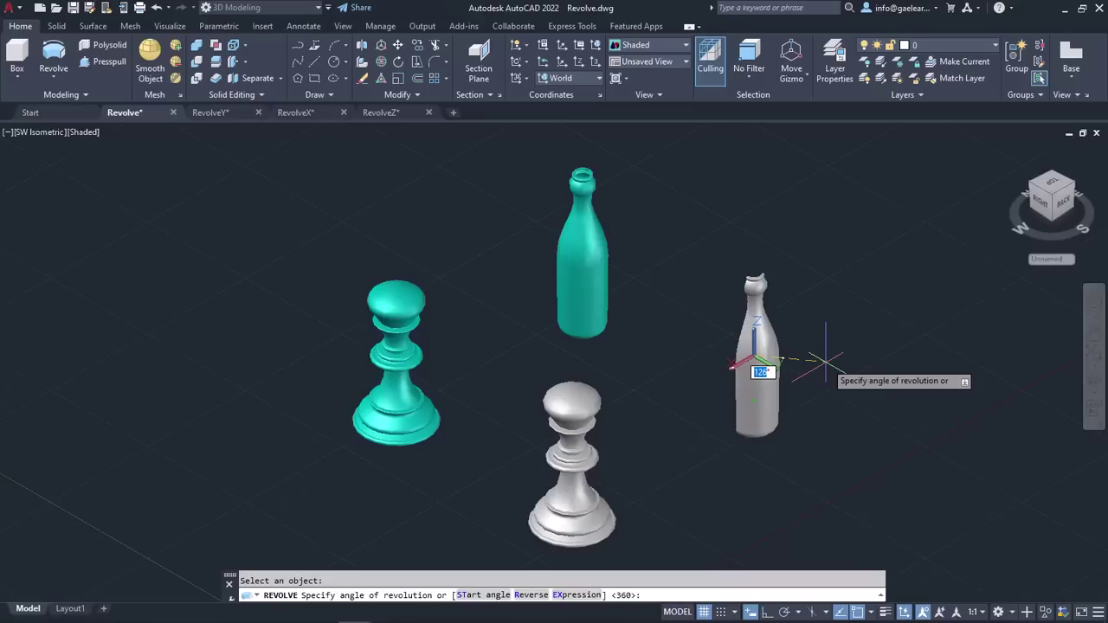
pyautogui.write('180')
pyautogui.press('Return')
pyautogui.keyDown('shift'); pyautogui.moveTo(663, 343); pyautogui.dragTo(862, 341, button='middle'); pyautogui.keyUp('shift')
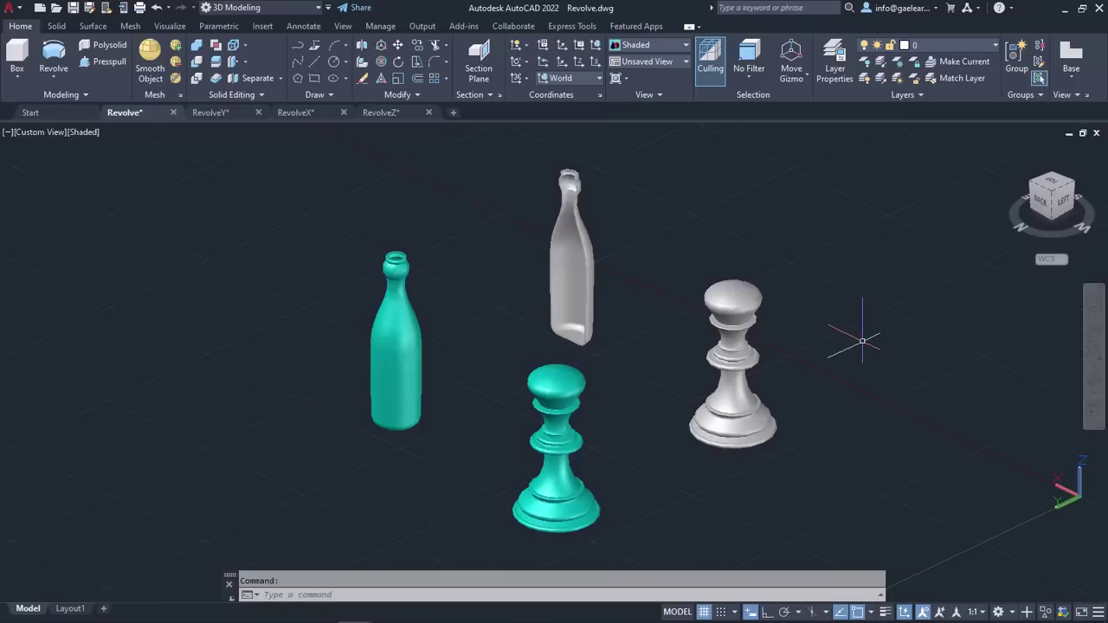
# In RevolveY, revolve the bottle profile a full 360° about the Y axis, then go to RevolveX
pyautogui.click(223, 114)
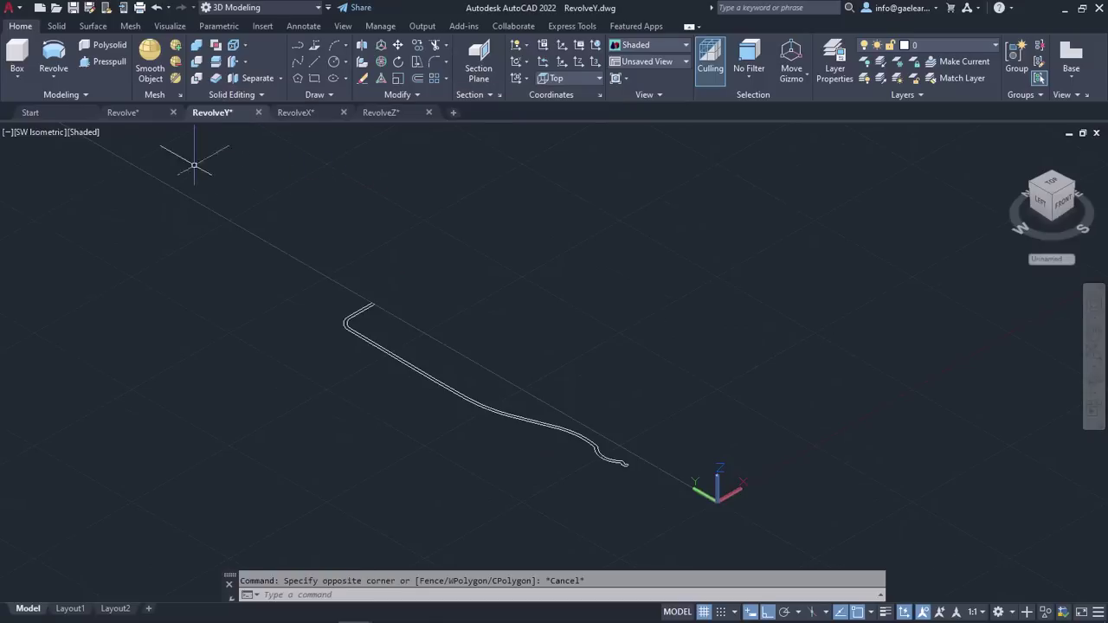
pyautogui.click(63, 54)
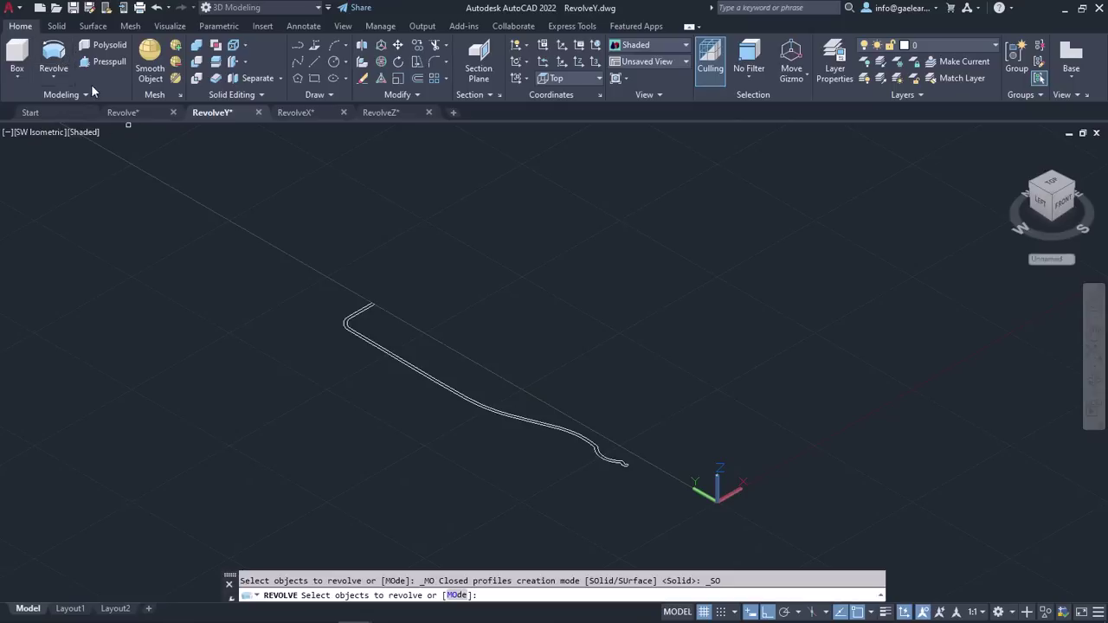
pyautogui.click(389, 353)
pyautogui.press('Return')
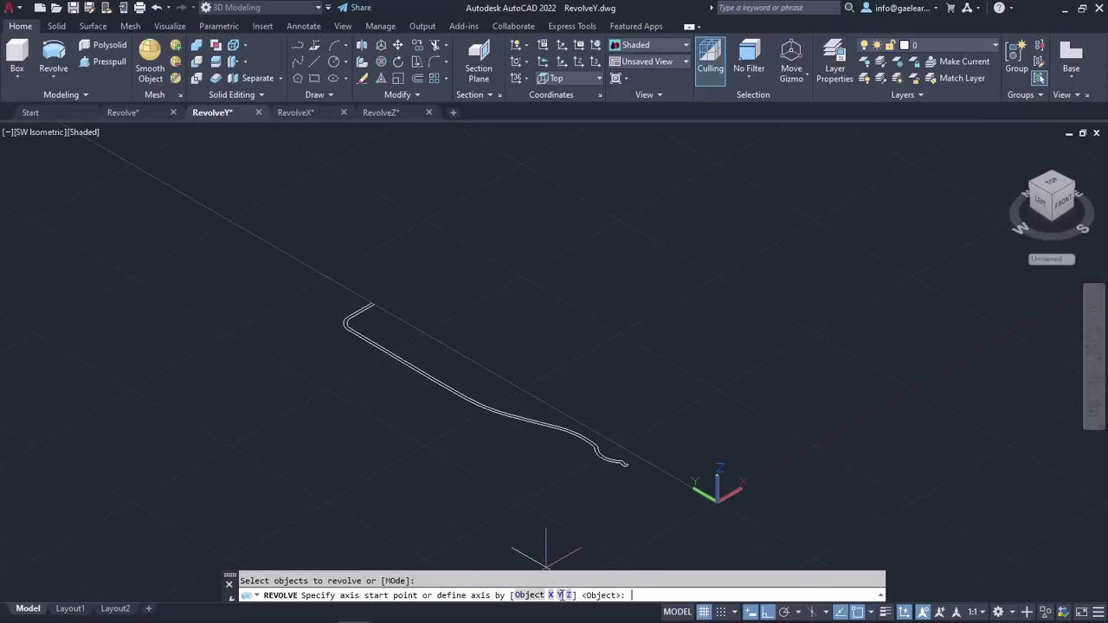
pyautogui.click(560, 596)
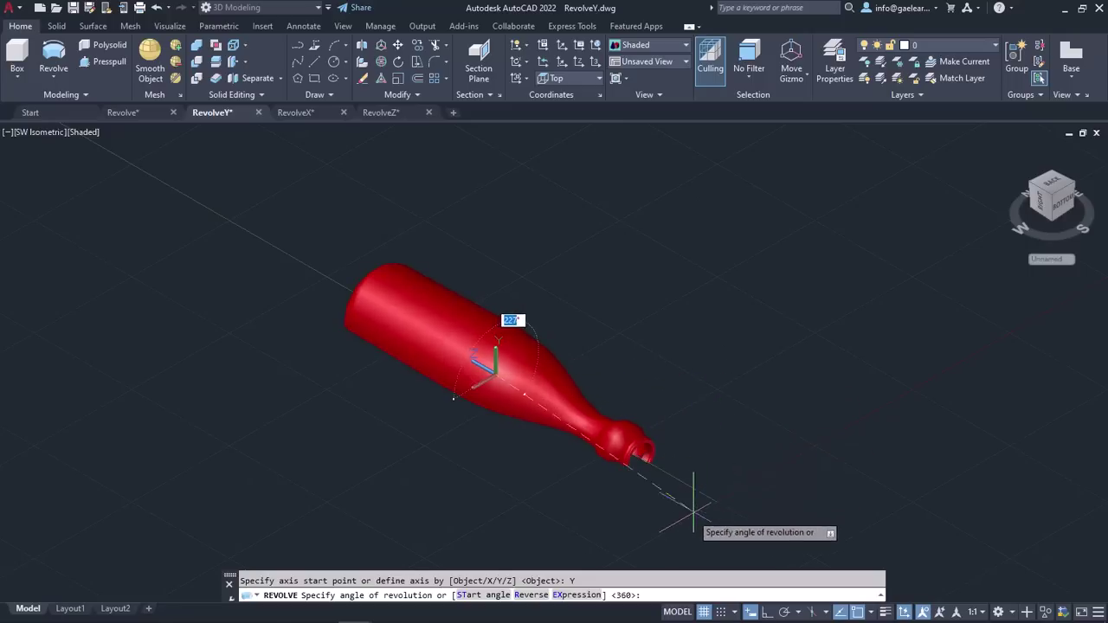
pyautogui.write('360')
pyautogui.press('Return')
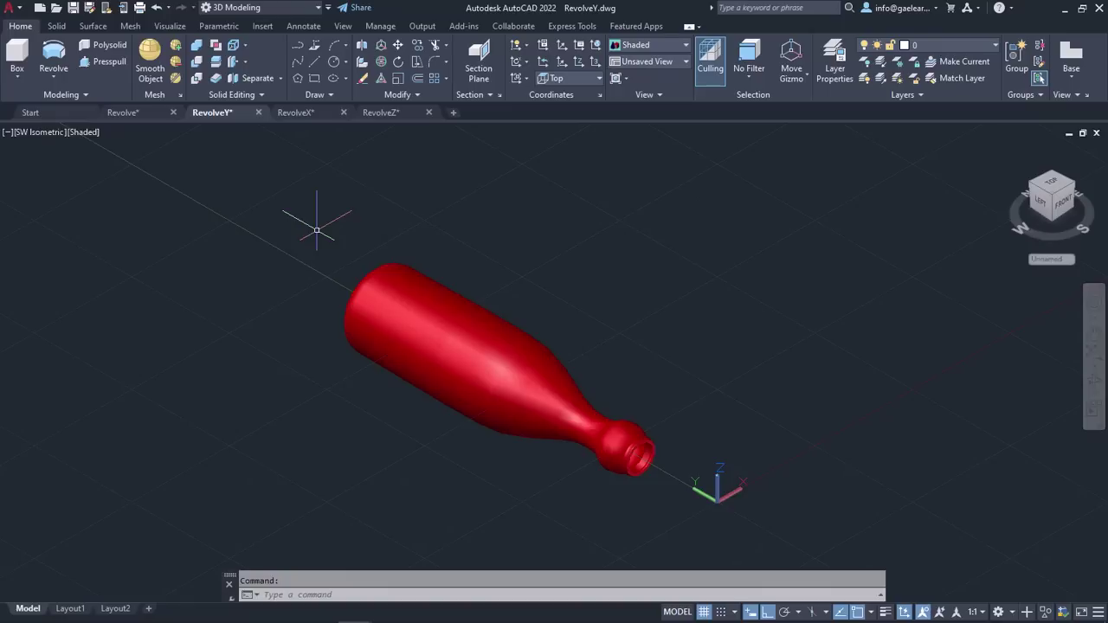
pyautogui.click(300, 112)
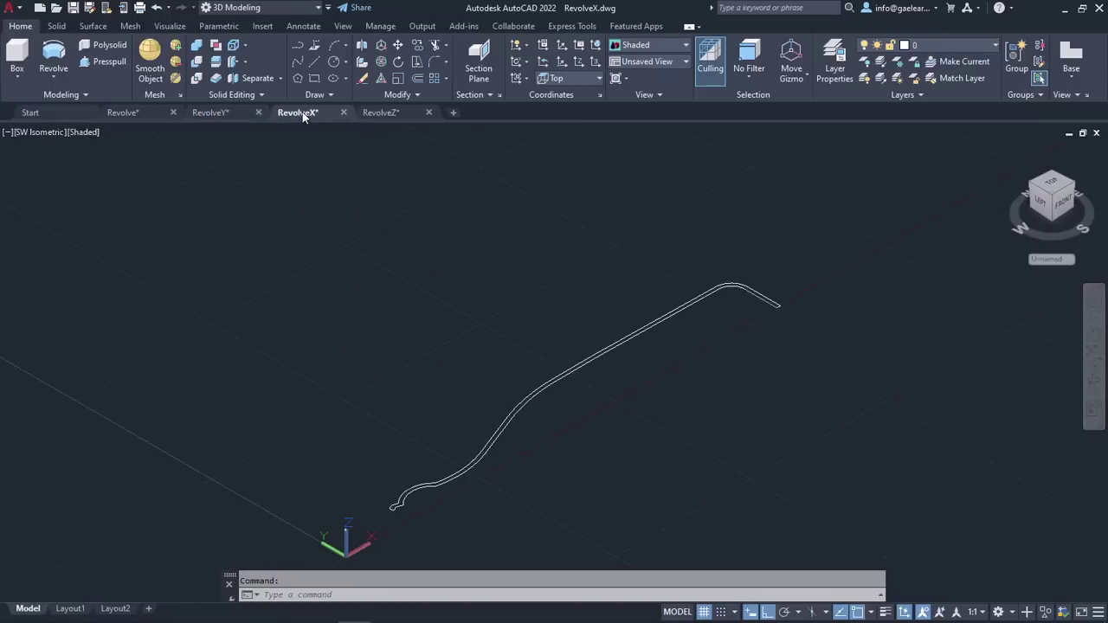
# Revolve the RevolveX bottle profile 90° about the X axis in reverse, then go to RevolveZ
pyautogui.click(54, 57)
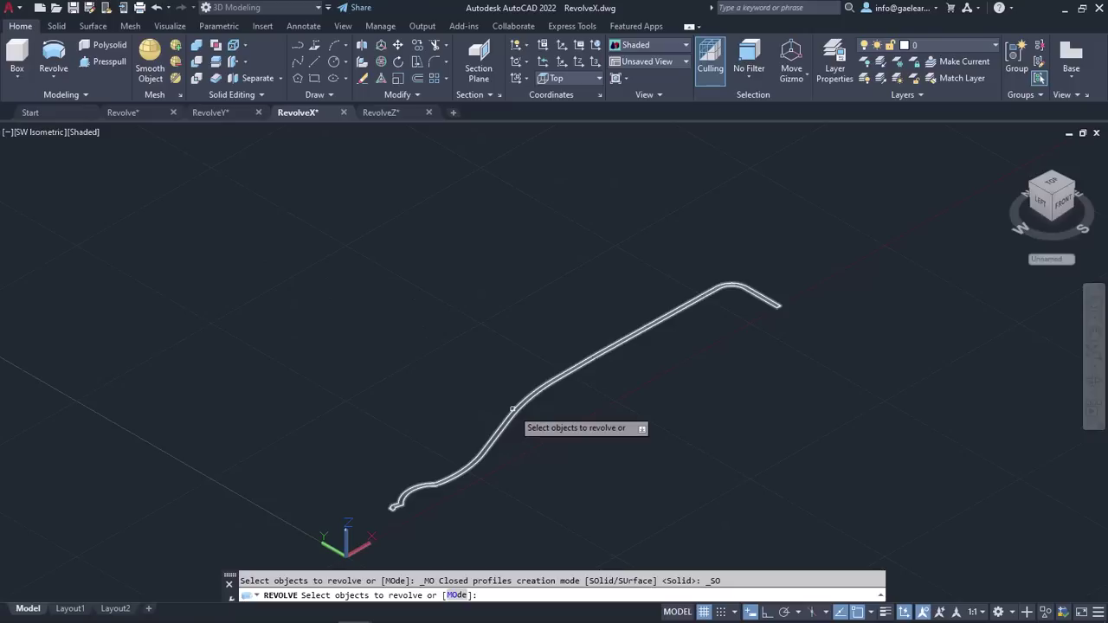
pyautogui.click(512, 409)
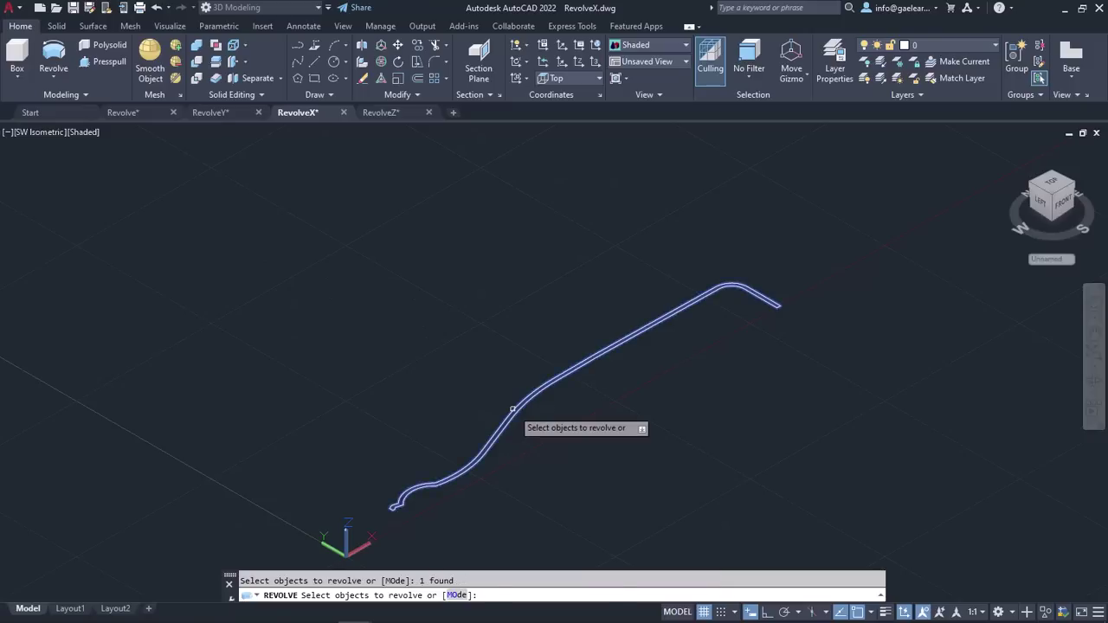
pyautogui.press('Return')
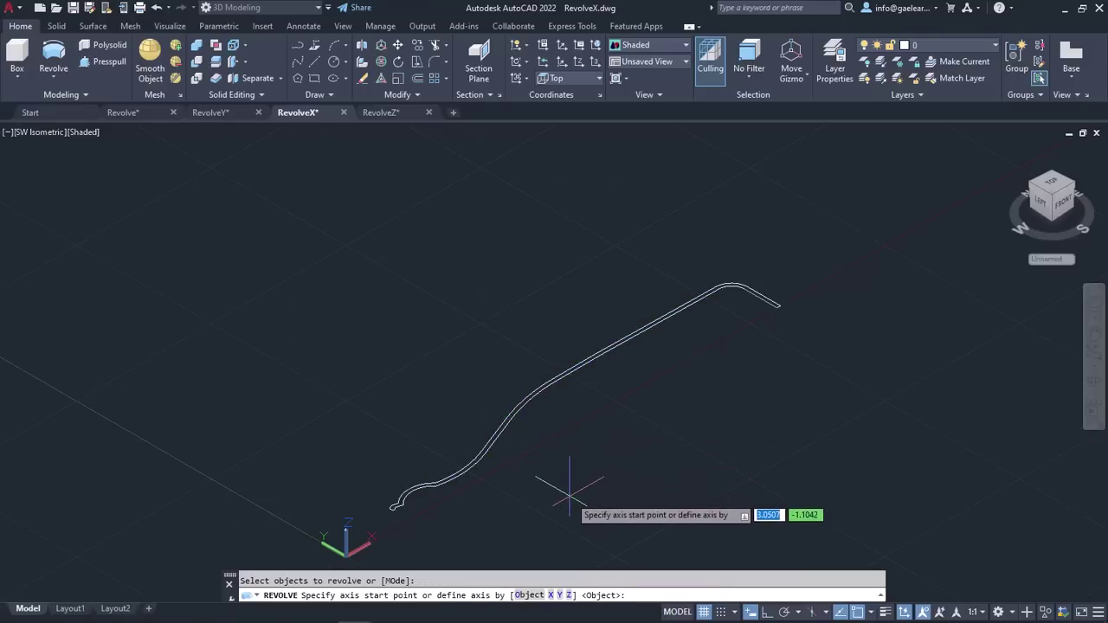
pyautogui.click(553, 595)
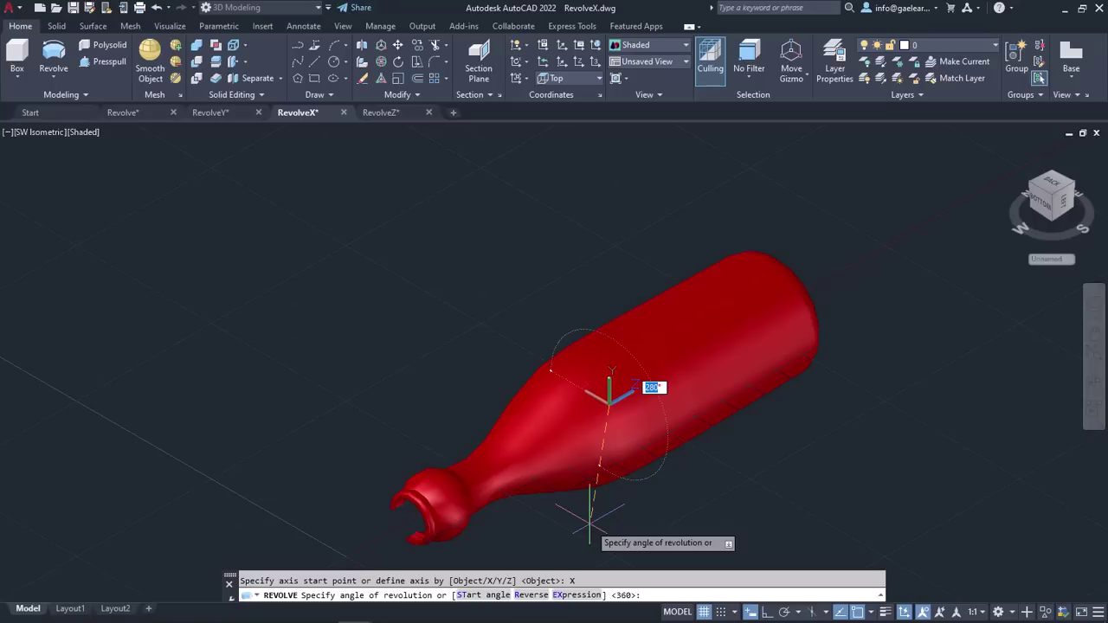
pyautogui.click(535, 596)
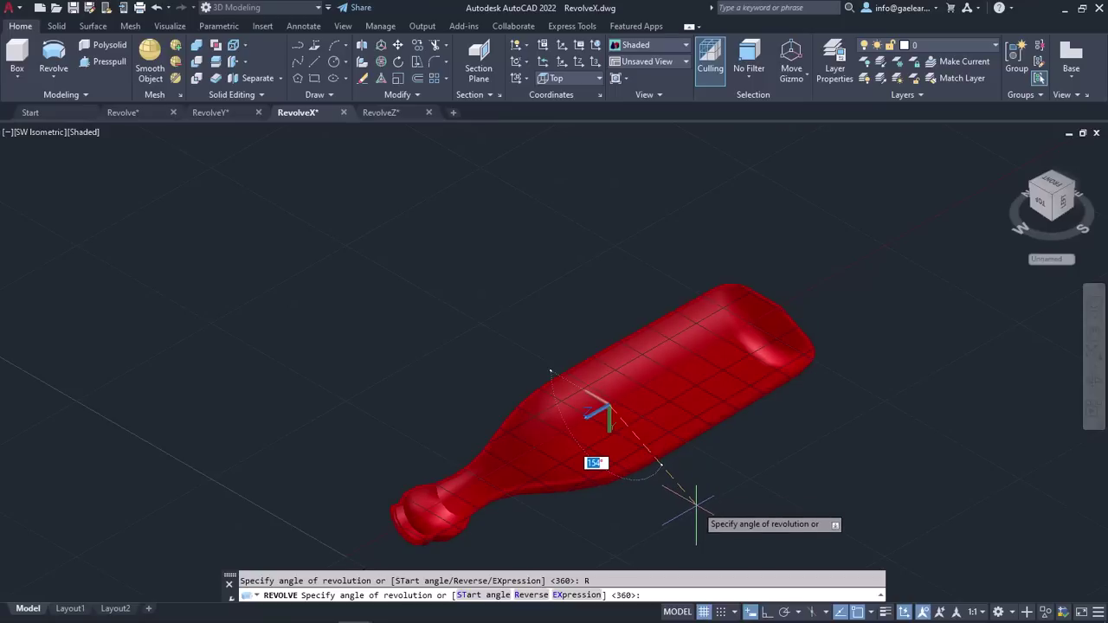
pyautogui.write('90')
pyautogui.press('Return')
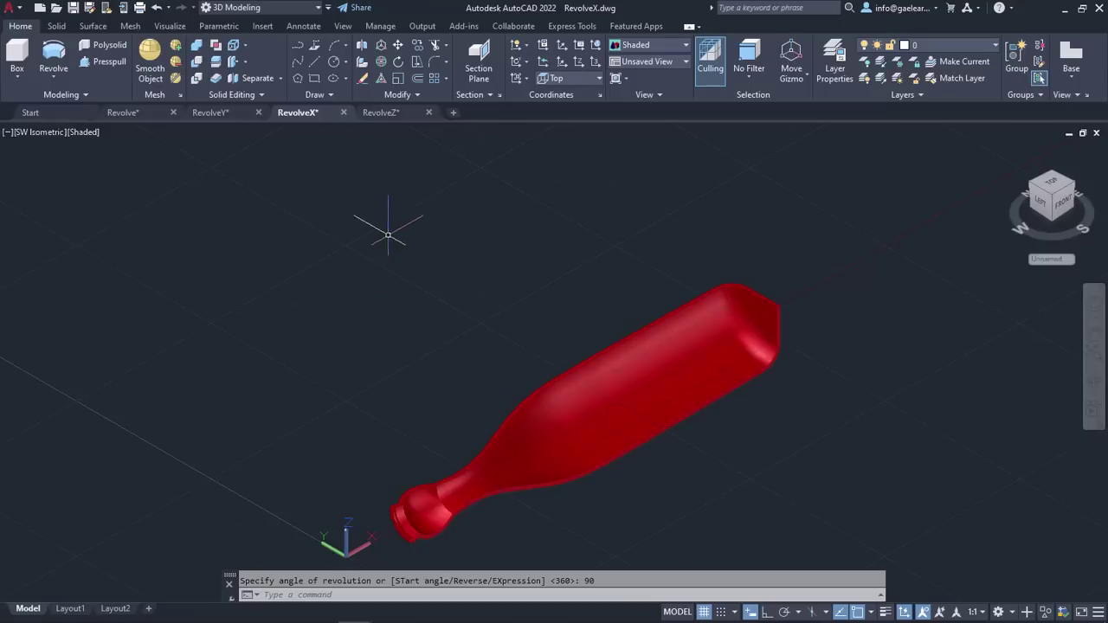
pyautogui.click(388, 113)
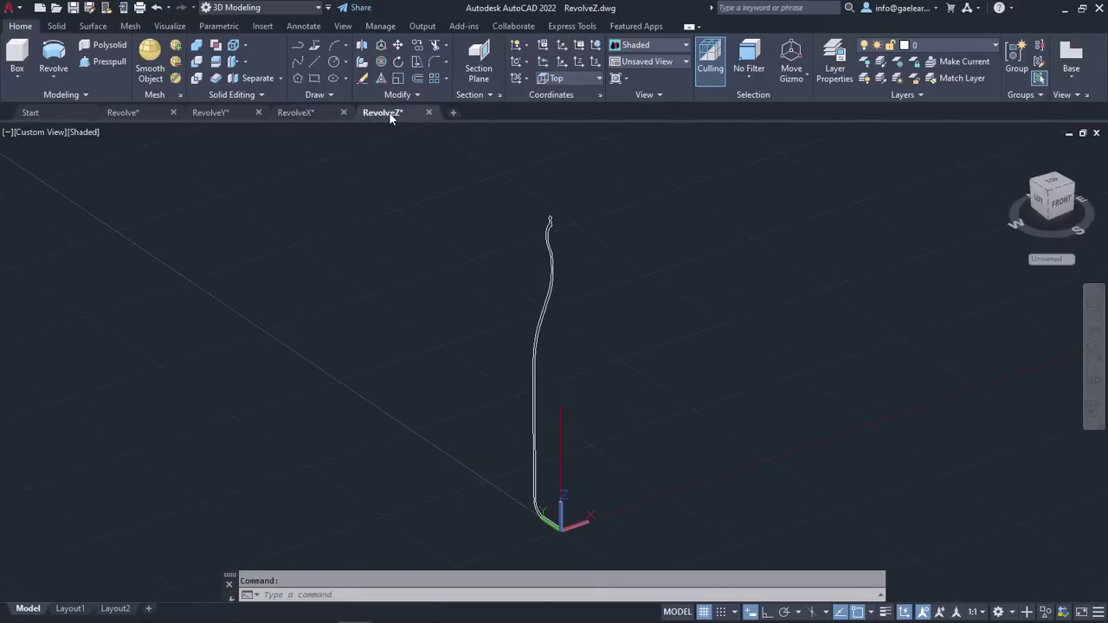
# Revolve the bottle profile 180° about the Z axis using a 200° start angle
pyautogui.click(60, 57)
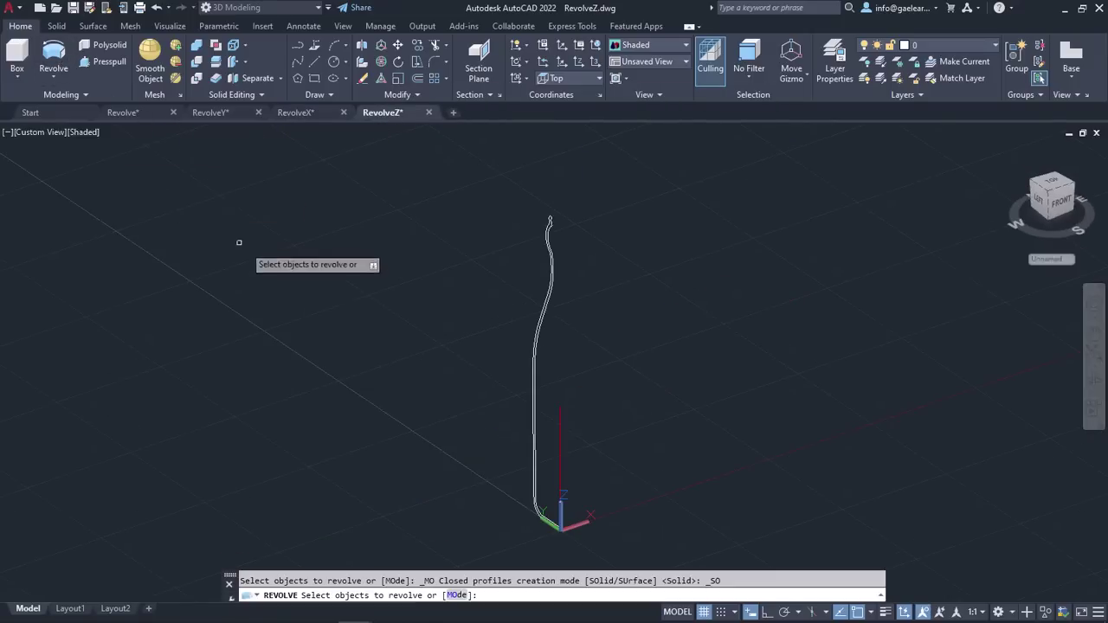
pyautogui.click(535, 379)
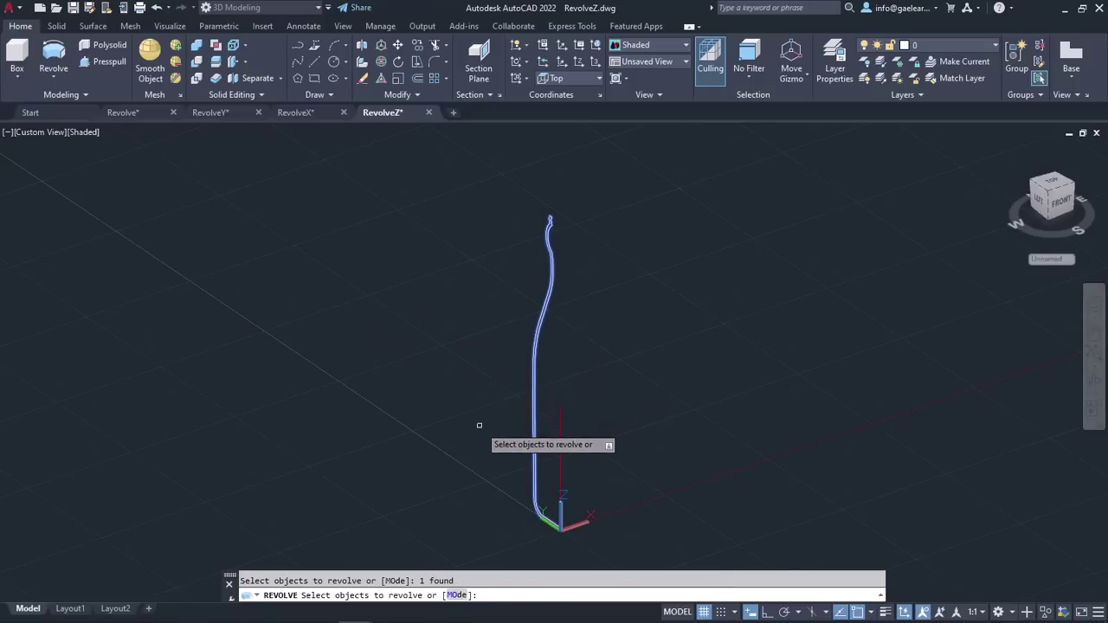
pyautogui.press('Return')
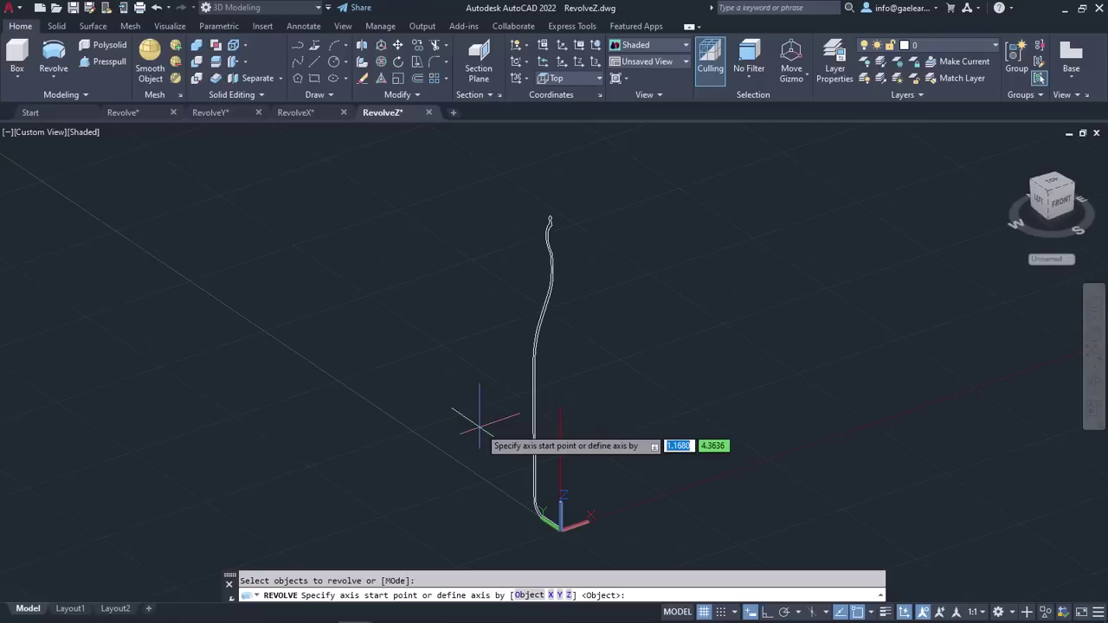
pyautogui.click(569, 595)
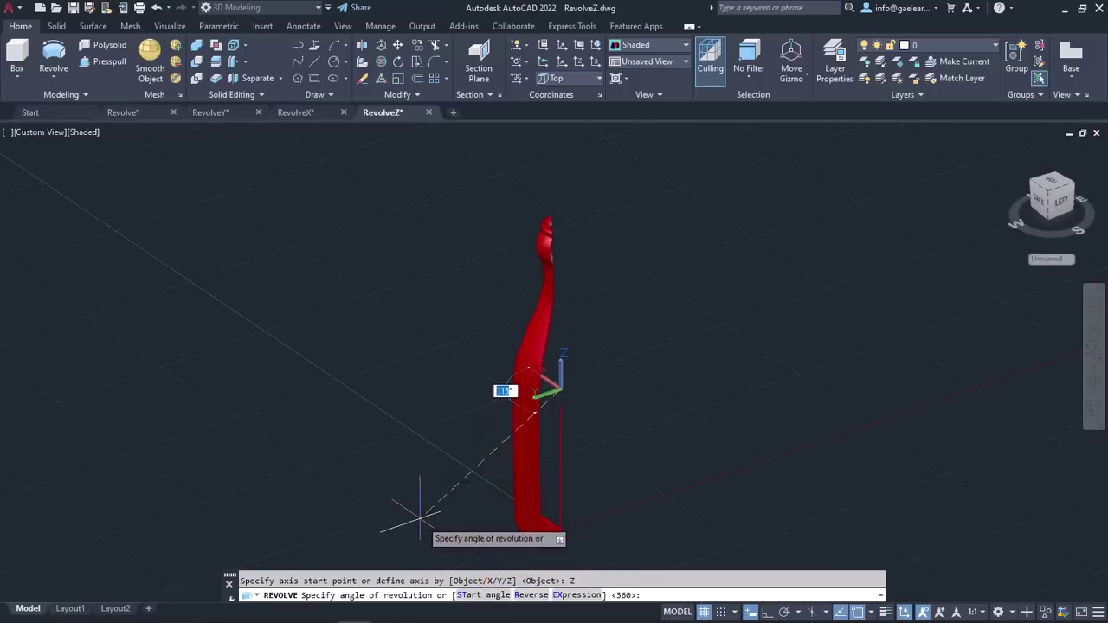
pyautogui.click(481, 595)
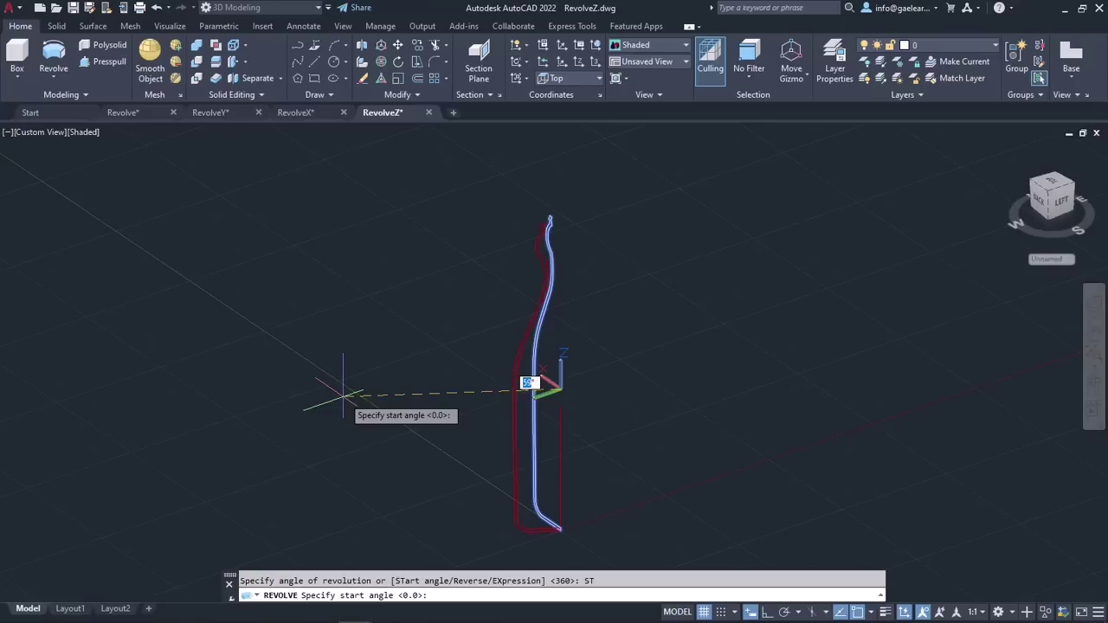
pyautogui.write('200')
pyautogui.press('Return')
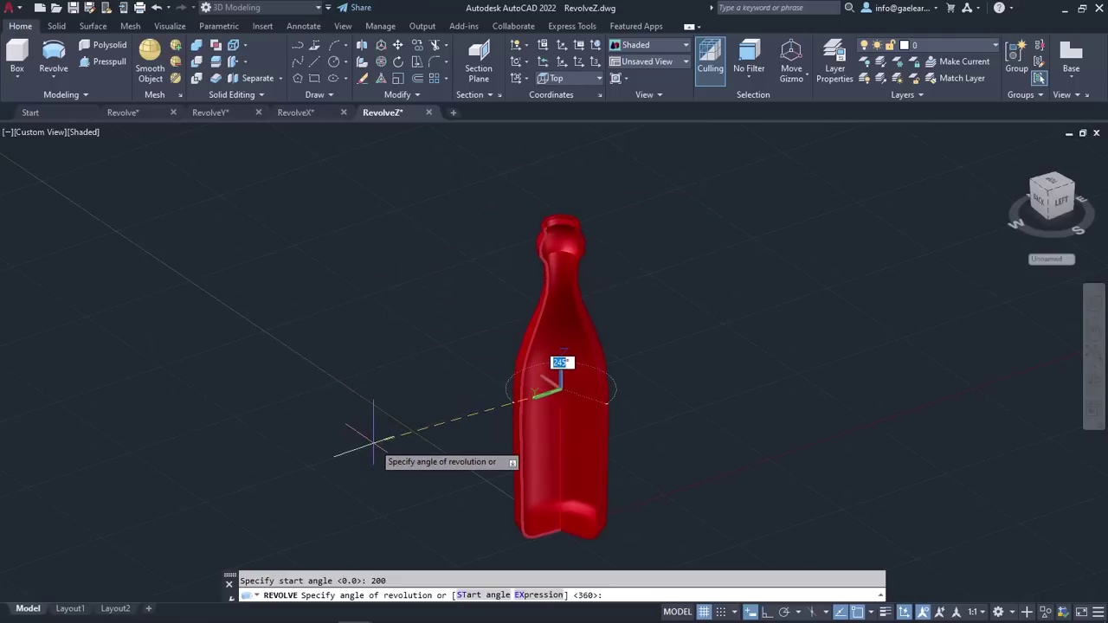
pyautogui.write('1')
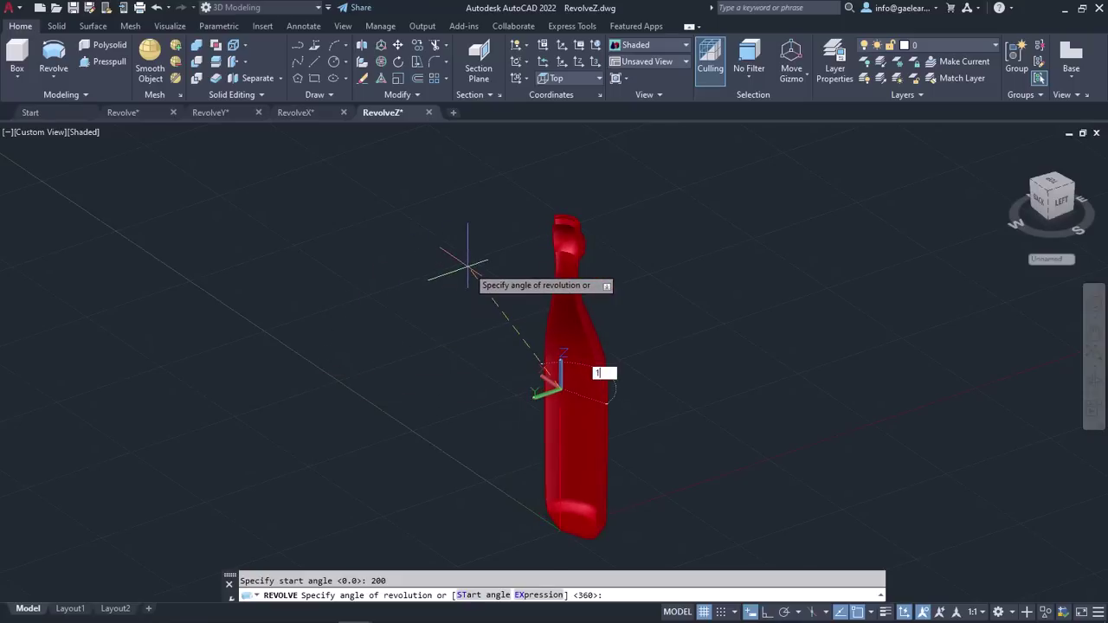
pyautogui.write('80')
pyautogui.press('Return')
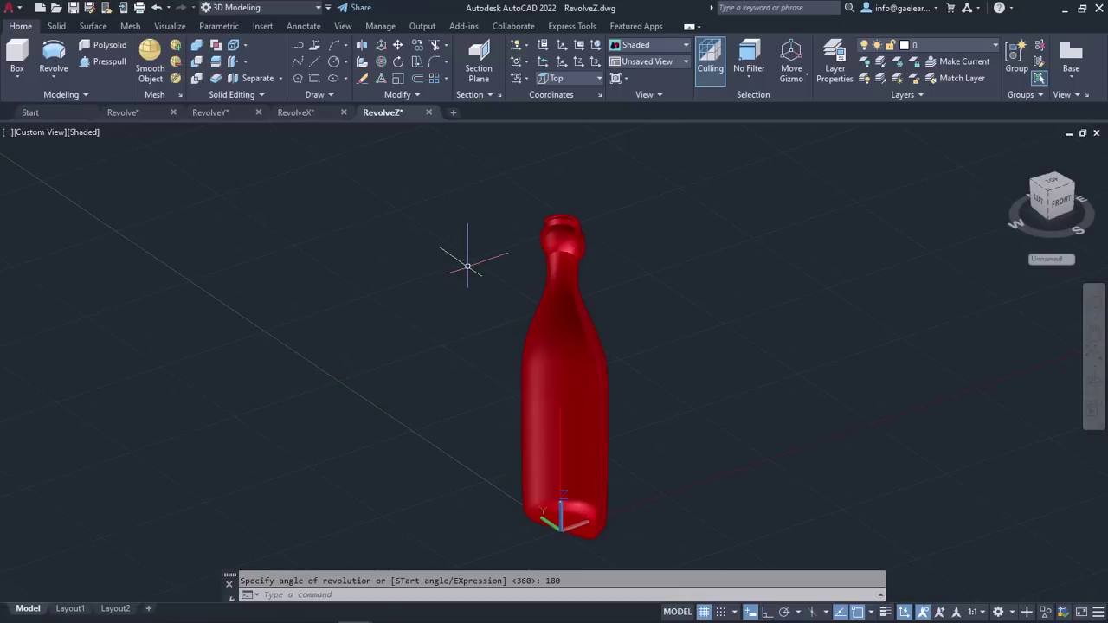